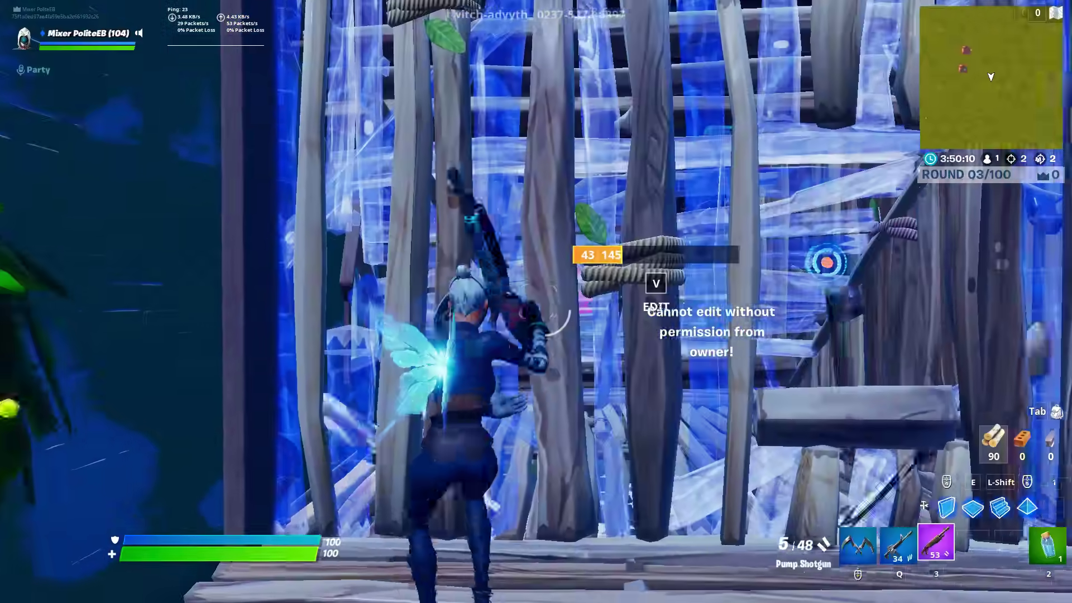
Step: Fight the opening box-fight exchange using shotgun shots, wall edits, the pickaxe and the assault rifle
{"action": "key", "text": "3"}
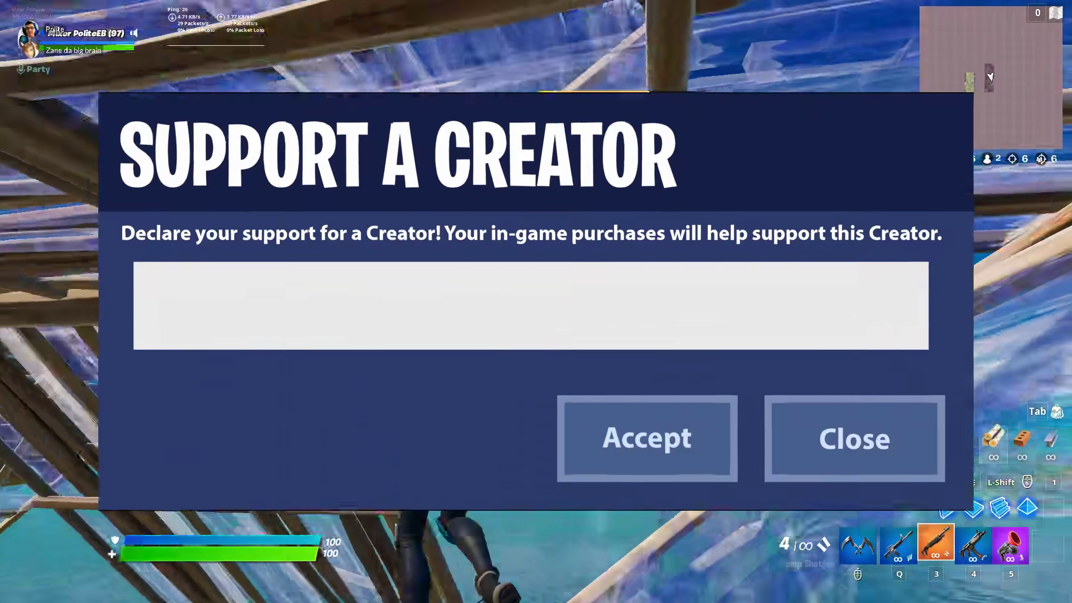
{"action": "type", "text": "PoliteEB"}
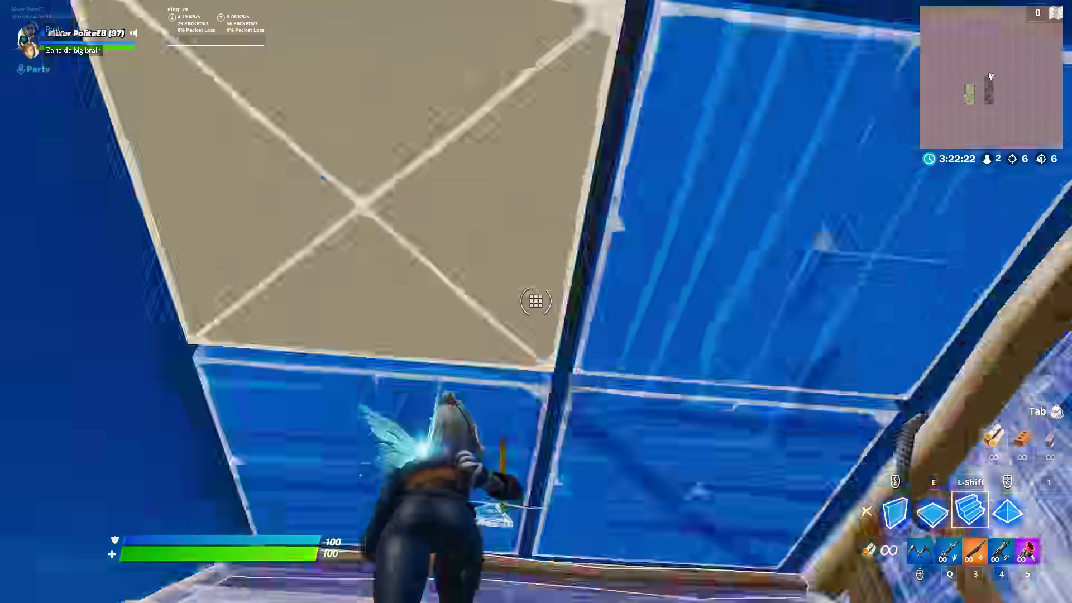
{"action": "key", "text": "3"}
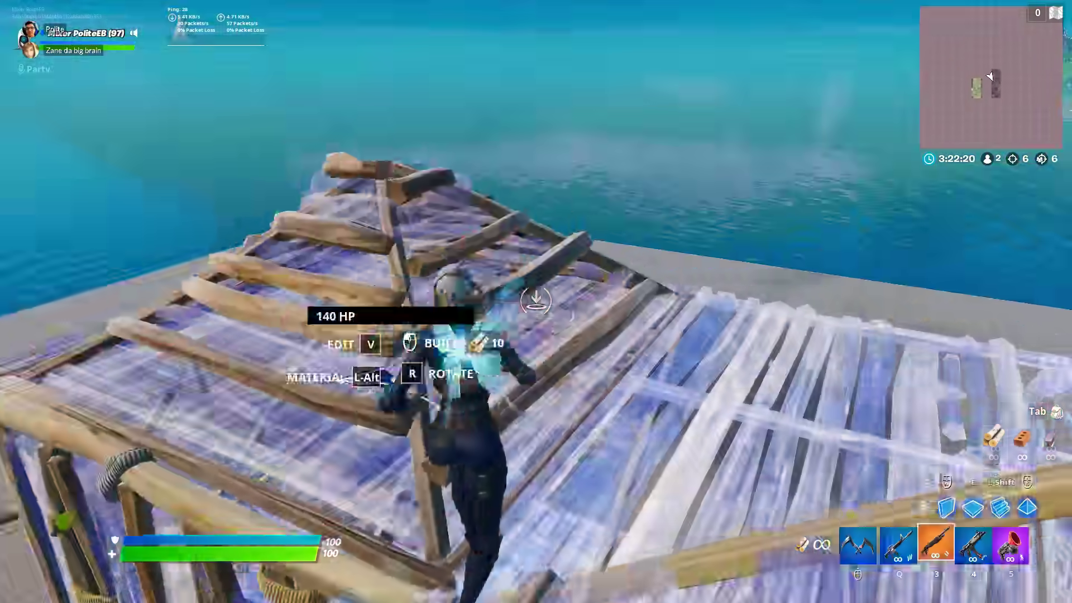
{"action": "key", "text": "3"}
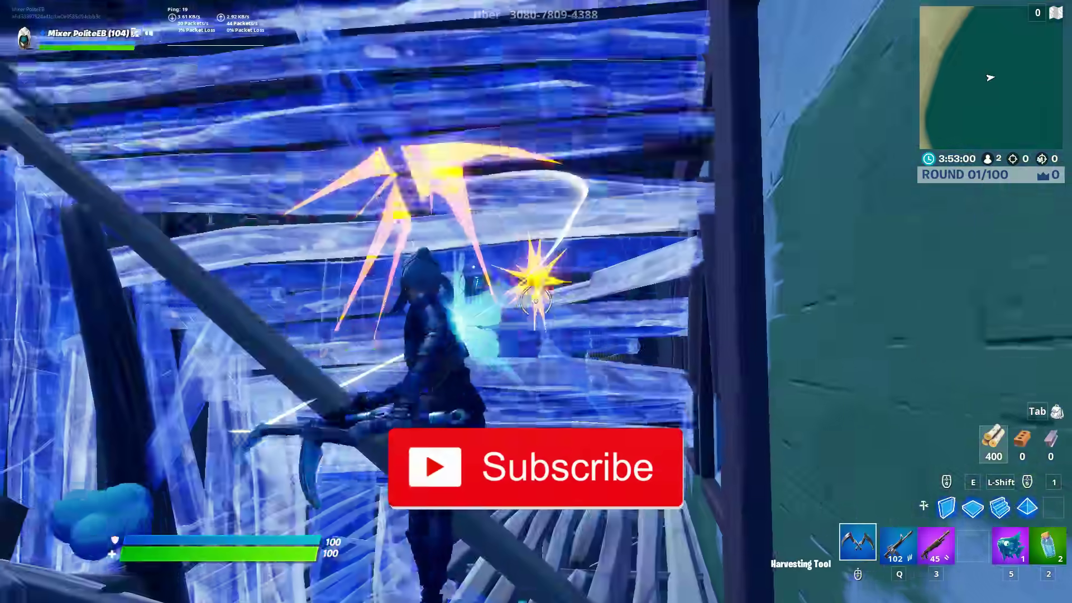
{"action": "key", "text": "v"}
{"action": "key", "text": "3"}
{"action": "left_click", "coordinate": [536, 301]}
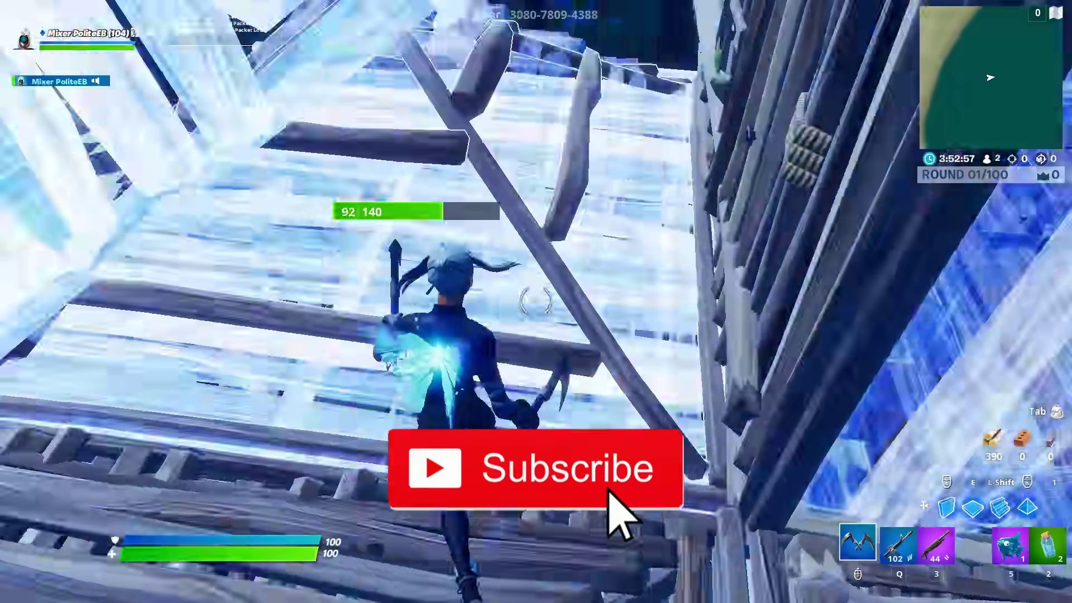
{"action": "left_click", "coordinate": [536, 301]}
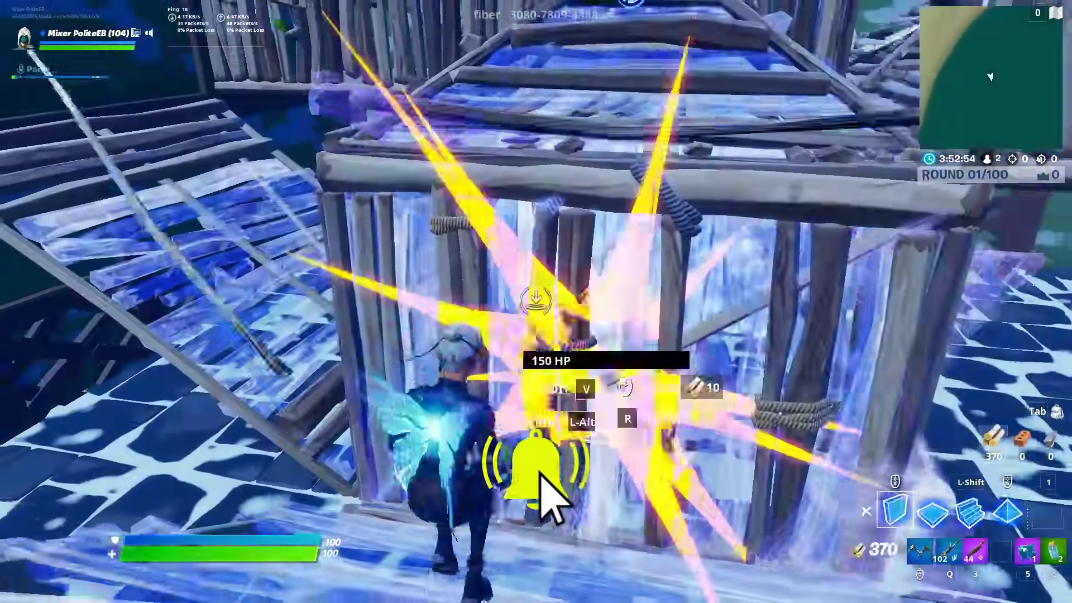
{"action": "key", "text": "q"}
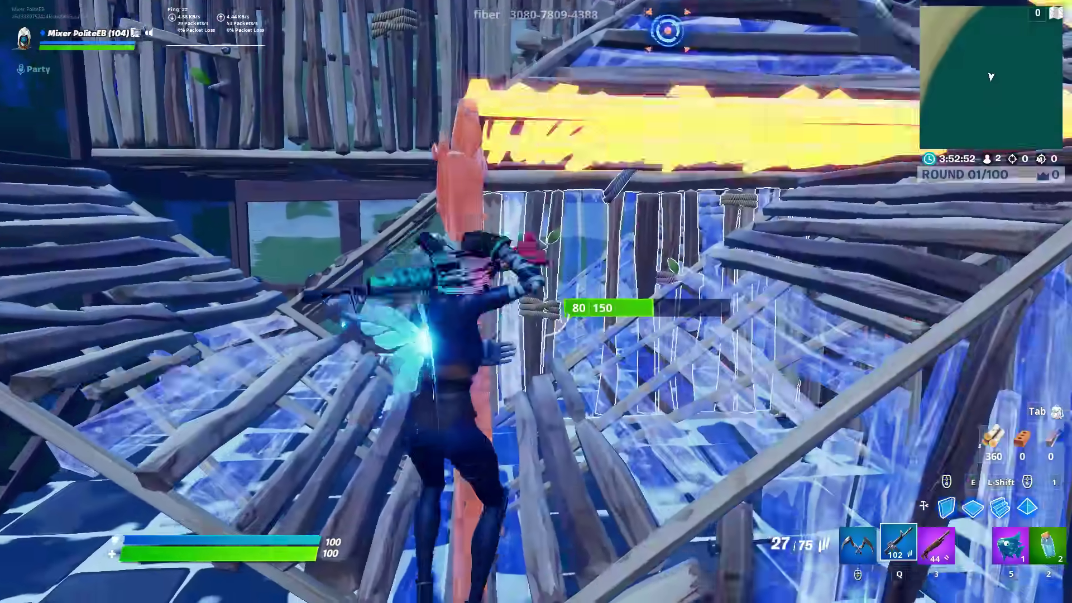
{"action": "left_click", "coordinate": [536, 302]}
Step: Finish the round behind a new wall with shotgun and assault rifle fire until it ends in a draw
{"action": "key", "text": "3"}
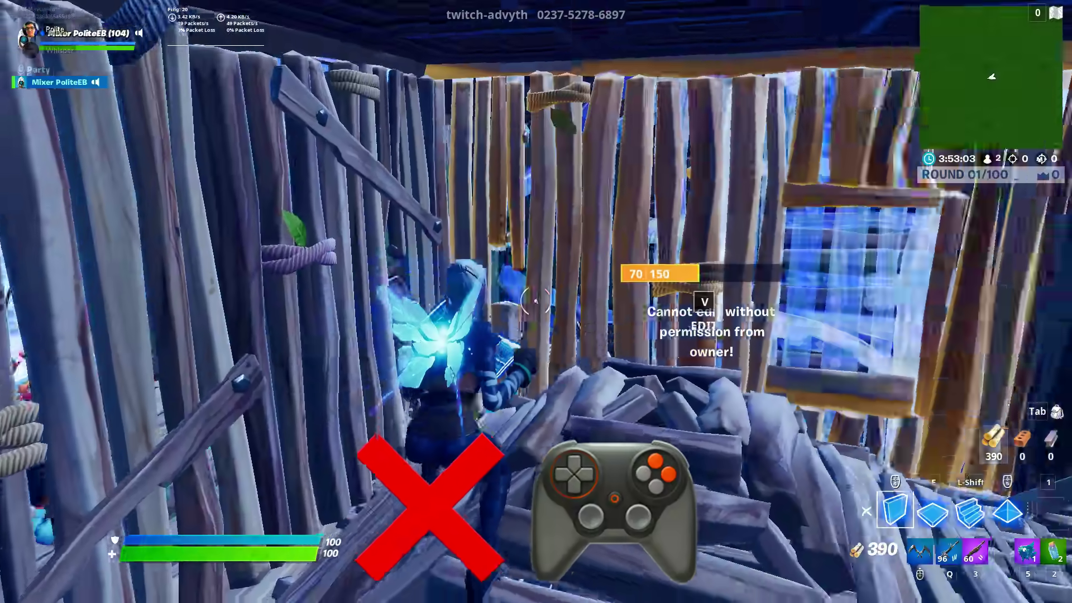
{"action": "key", "text": "3"}
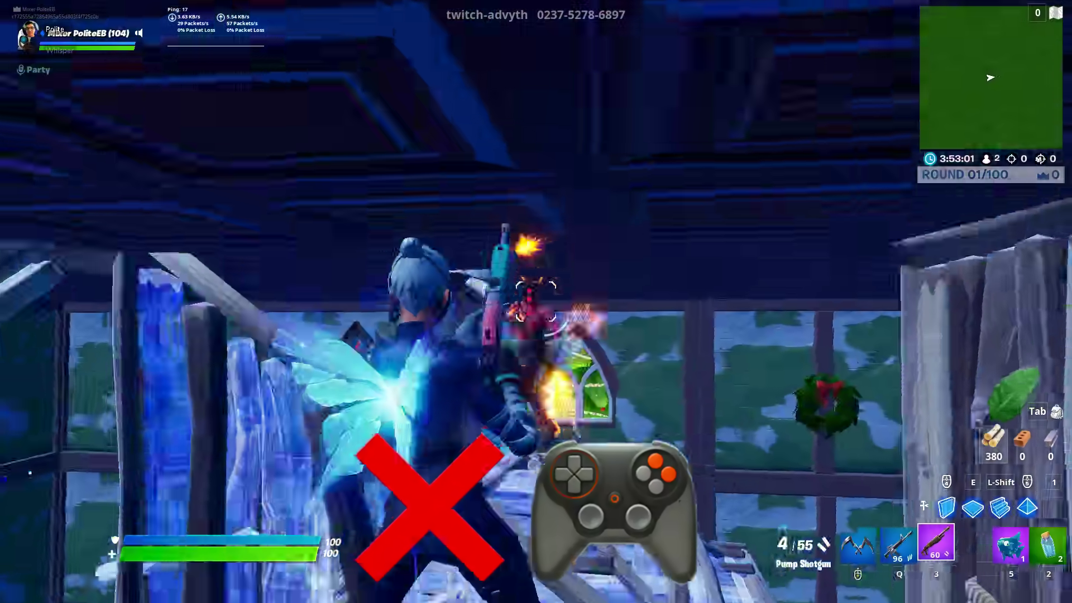
{"action": "key", "text": "v"}
{"action": "left_click", "coordinate": [536, 302]}
{"action": "key", "text": "3"}
{"action": "left_click", "coordinate": [536, 302]}
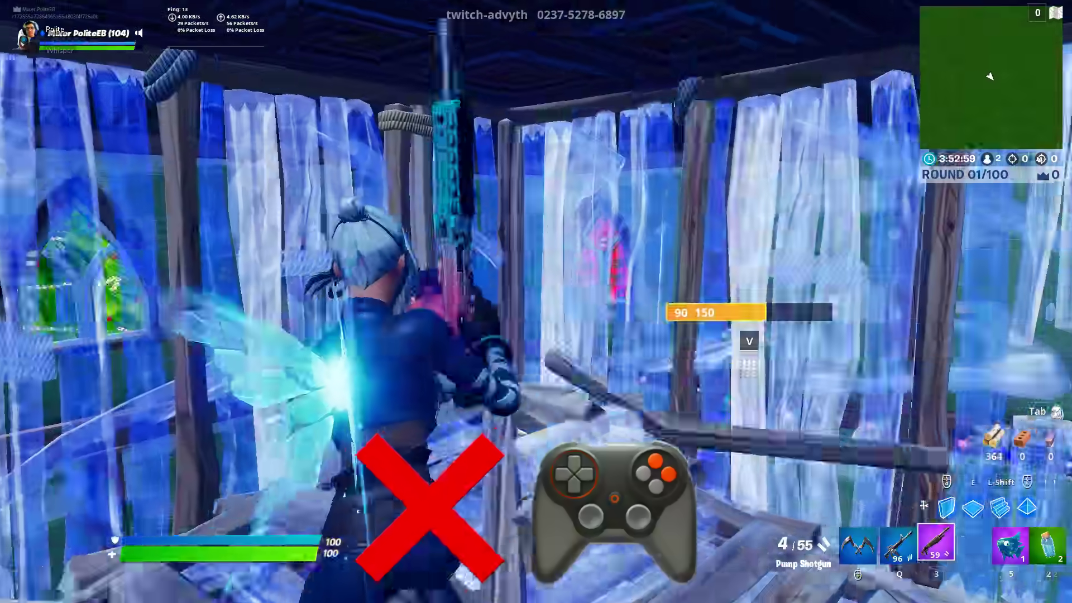
{"action": "key", "text": "q"}
{"action": "left_click", "coordinate": [536, 302]}
{"action": "left_click", "coordinate": [536, 301]}
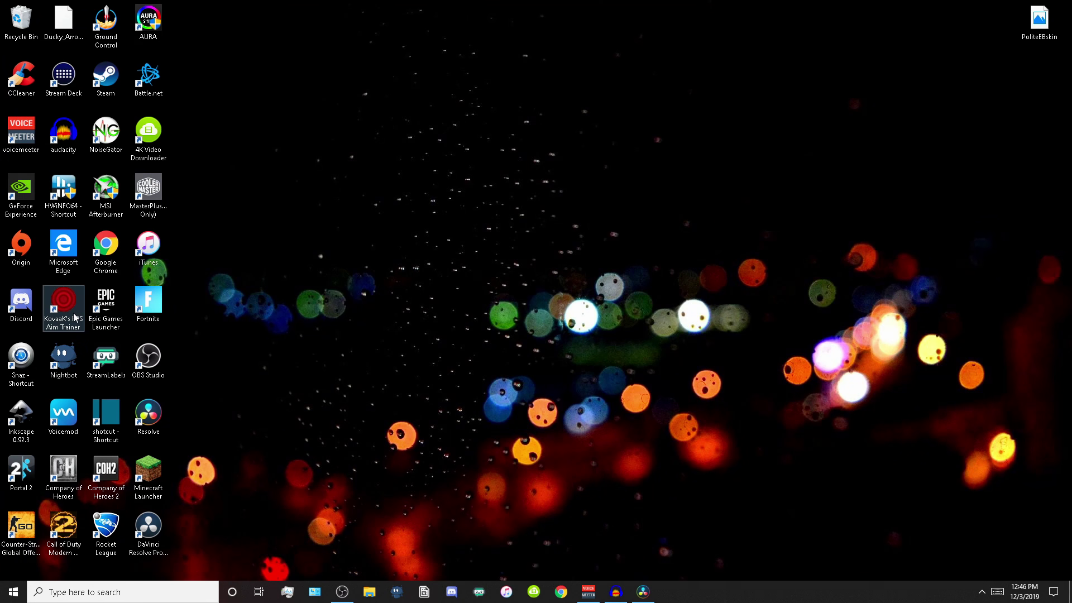
Step: Launch KovaaK's Aim Trainer from its desktop icon and let the workshop scenario data load
{"action": "double_click", "coordinate": [75, 317]}
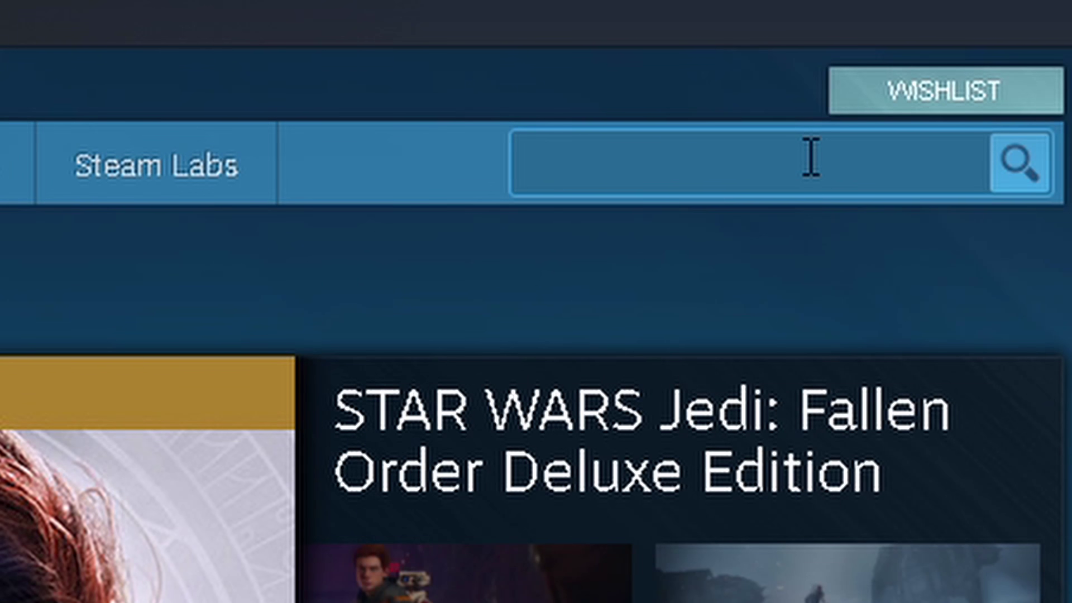
{"action": "type", "text": "kovaa"}
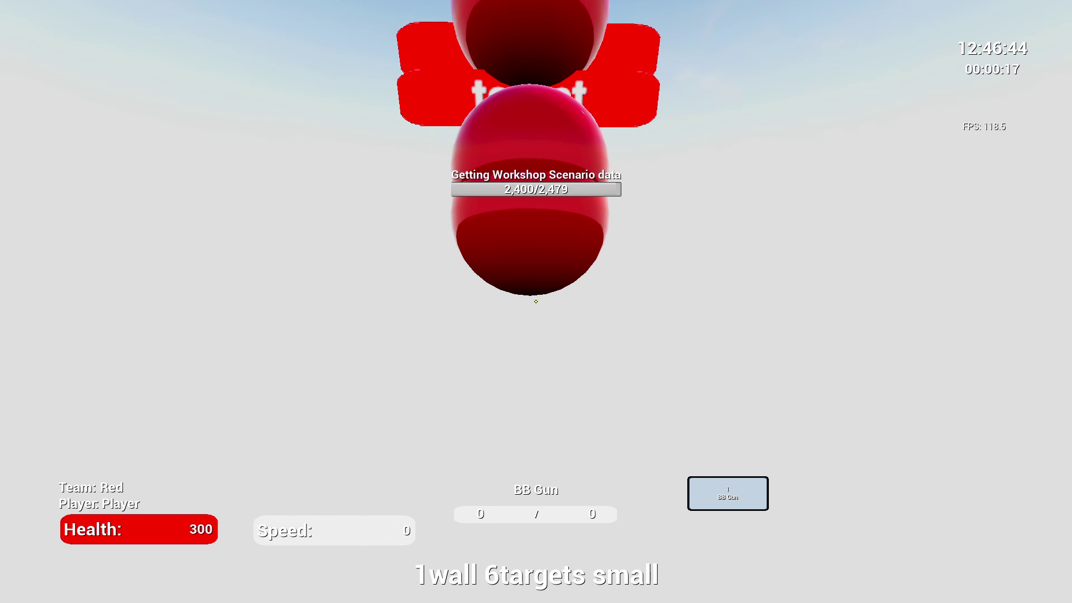
Step: Pause the scenario and bring up Game Options on the Video Options page
{"action": "key", "text": "Escape"}
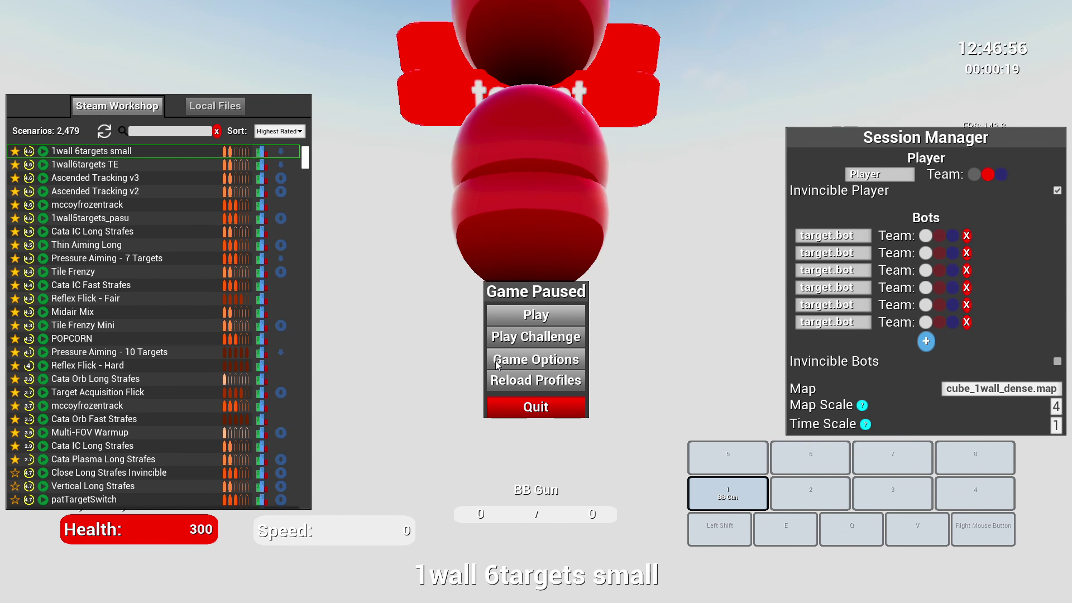
{"action": "left_click", "coordinate": [494, 361]}
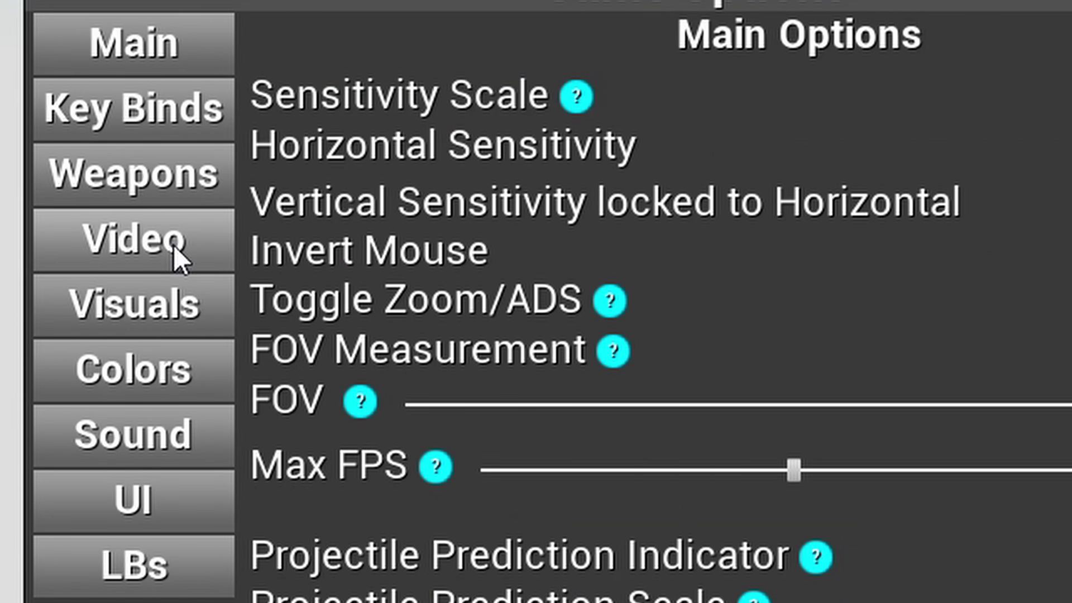
{"action": "left_click", "coordinate": [173, 245]}
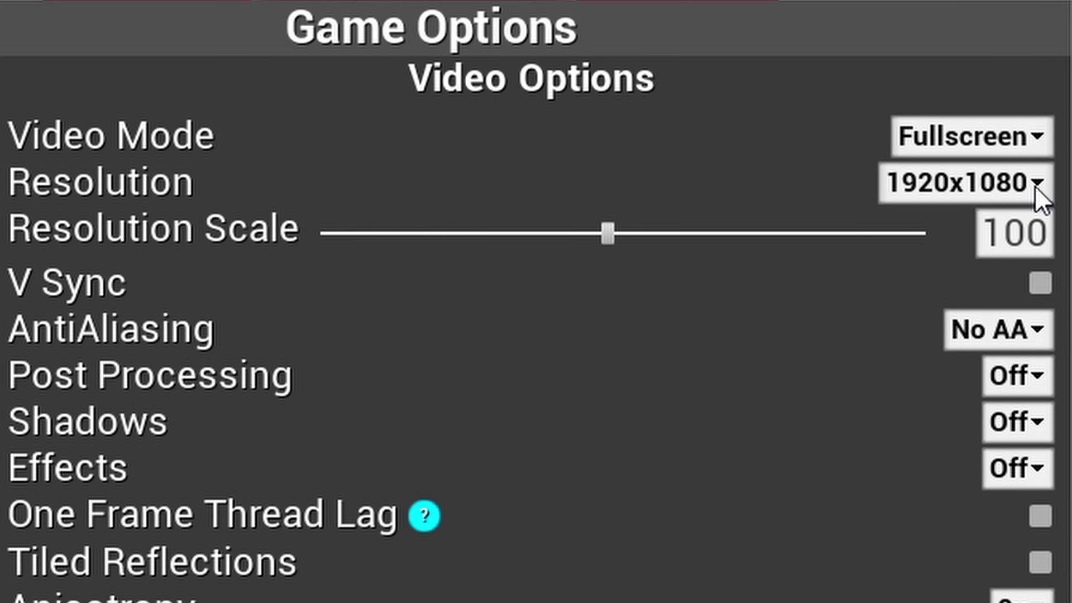
Step: Keep the resolution at 1920x1080 after checking the custom width, then view Weapon Options
{"action": "left_click", "coordinate": [909, 186]}
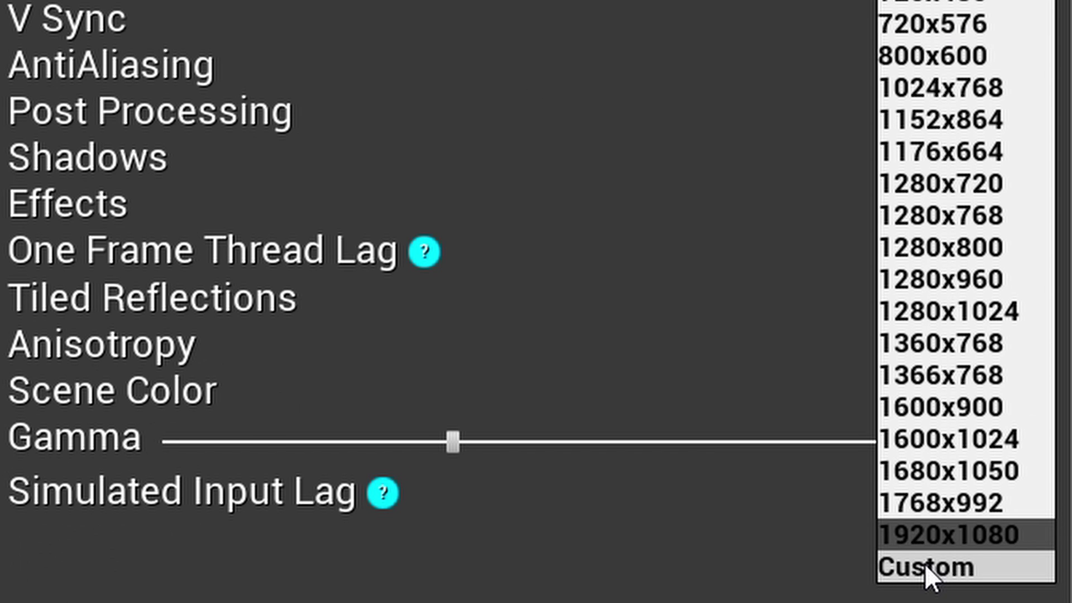
{"action": "left_click", "coordinate": [925, 564]}
{"action": "left_click_drag", "start_coordinate": [927, 229], "coordinate": [981, 229]}
{"action": "left_click", "coordinate": [997, 216]}
{"action": "left_click", "coordinate": [986, 183]}
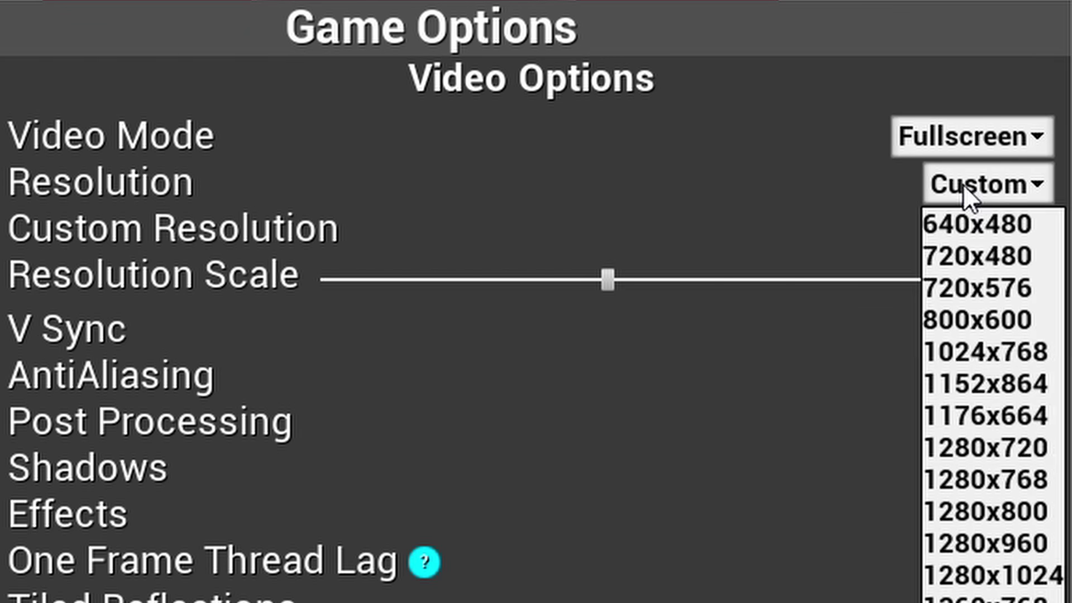
{"action": "left_click", "coordinate": [873, 179]}
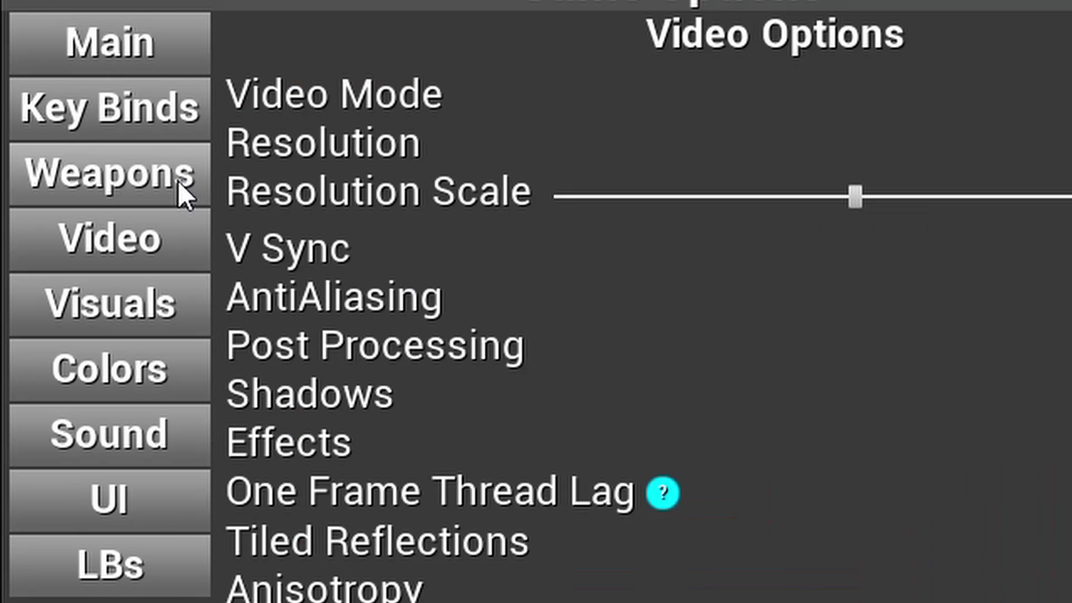
{"action": "left_click", "coordinate": [370, 186]}
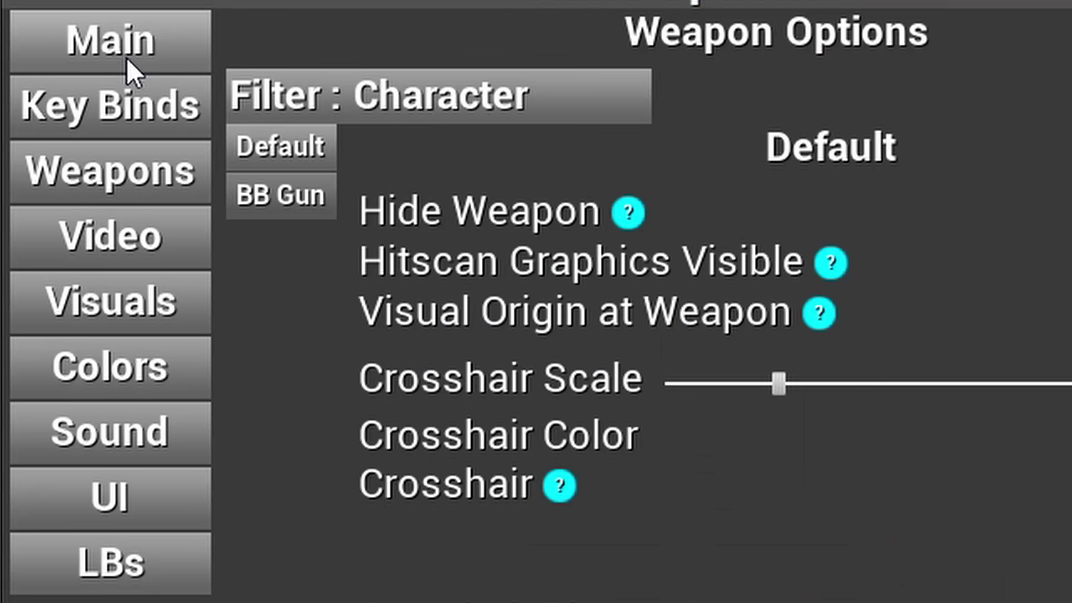
Step: Return to Main Options and keep the sensitivity scale on Fortnite Slider
{"action": "left_click", "coordinate": [346, 143]}
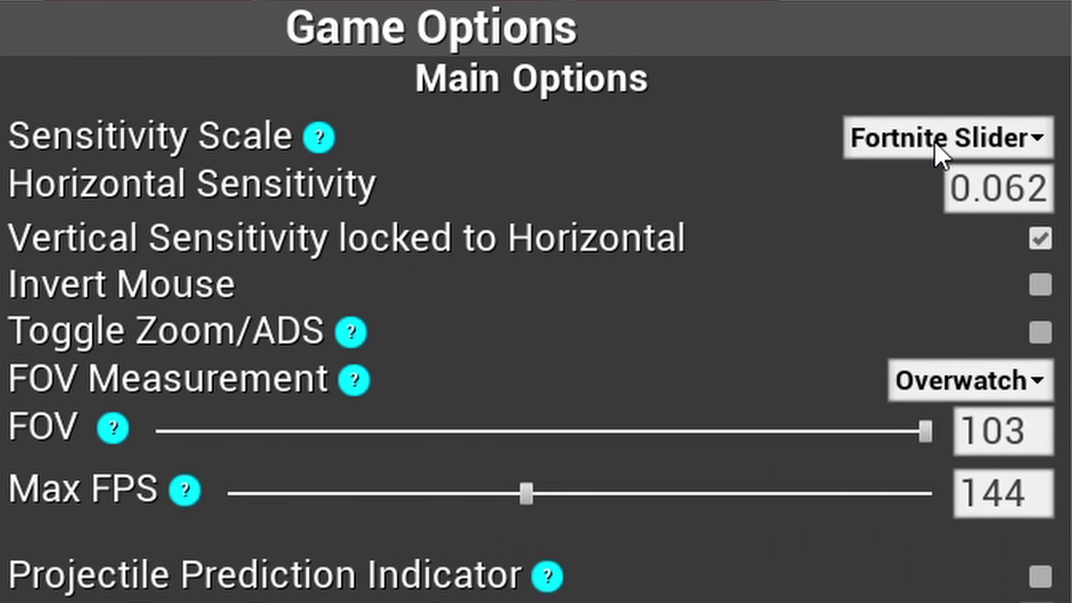
{"action": "left_click", "coordinate": [728, 158]}
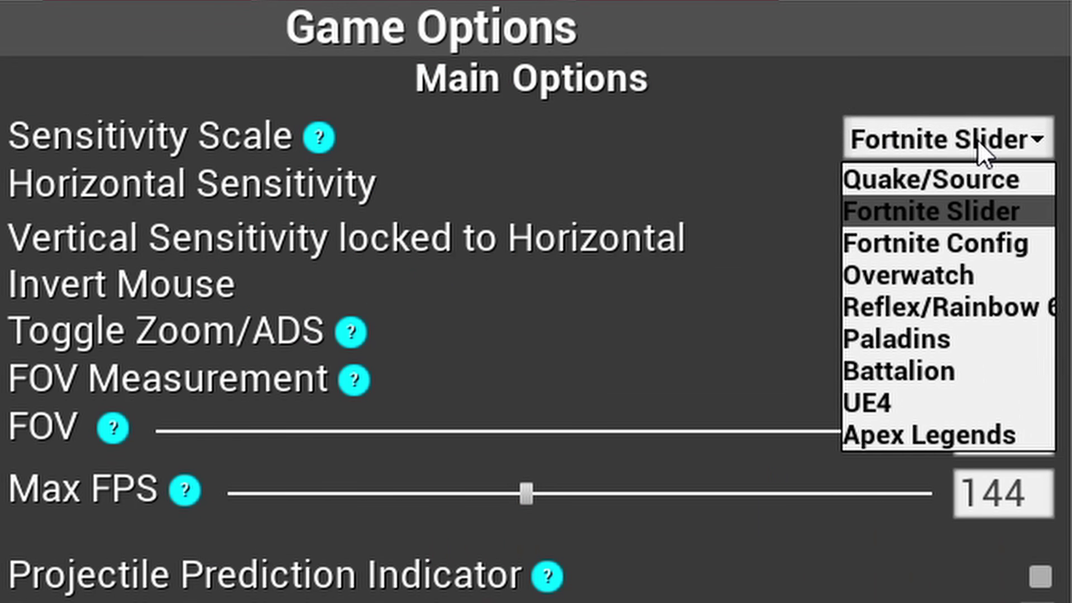
{"action": "left_click", "coordinate": [980, 215]}
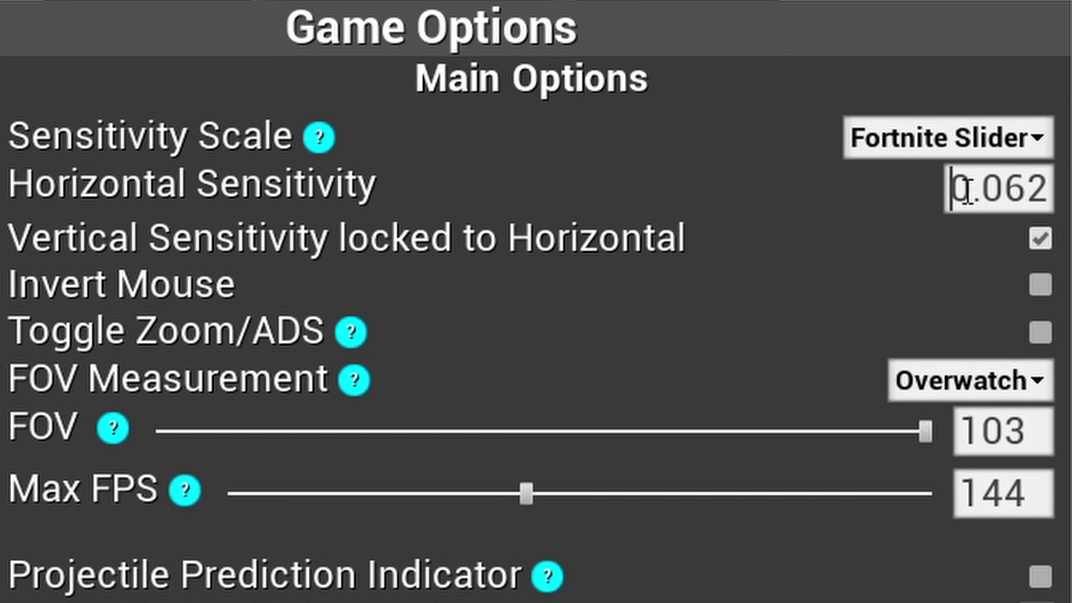
Step: Confirm the Horizontal Sensitivity field reads 0.062
{"action": "left_click_drag", "start_coordinate": [953, 187], "coordinate": [1020, 193]}
{"action": "left_click", "coordinate": [968, 195]}
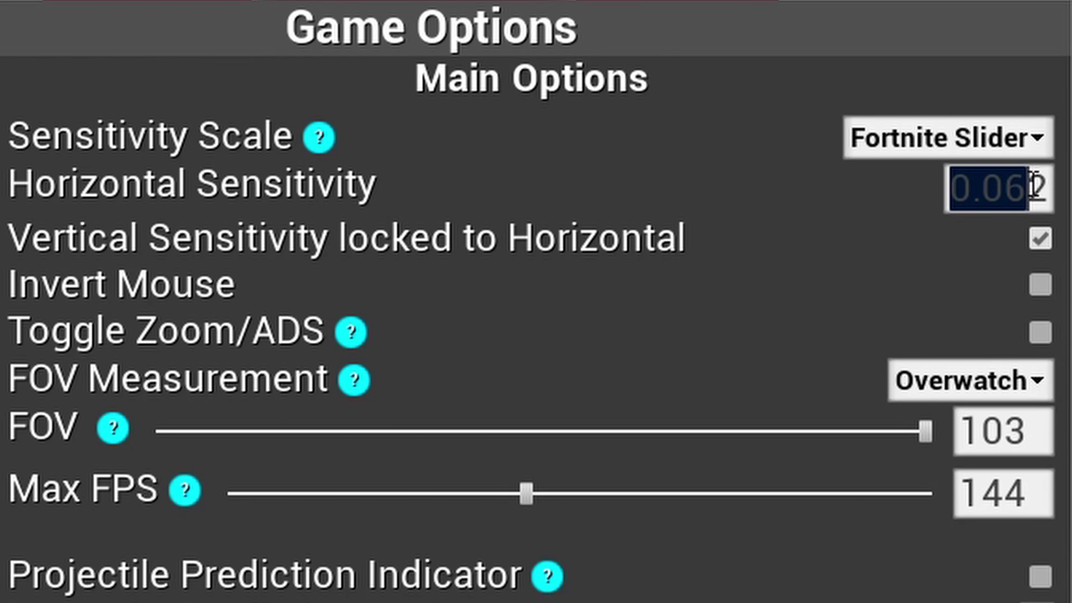
{"action": "left_click", "coordinate": [1043, 184]}
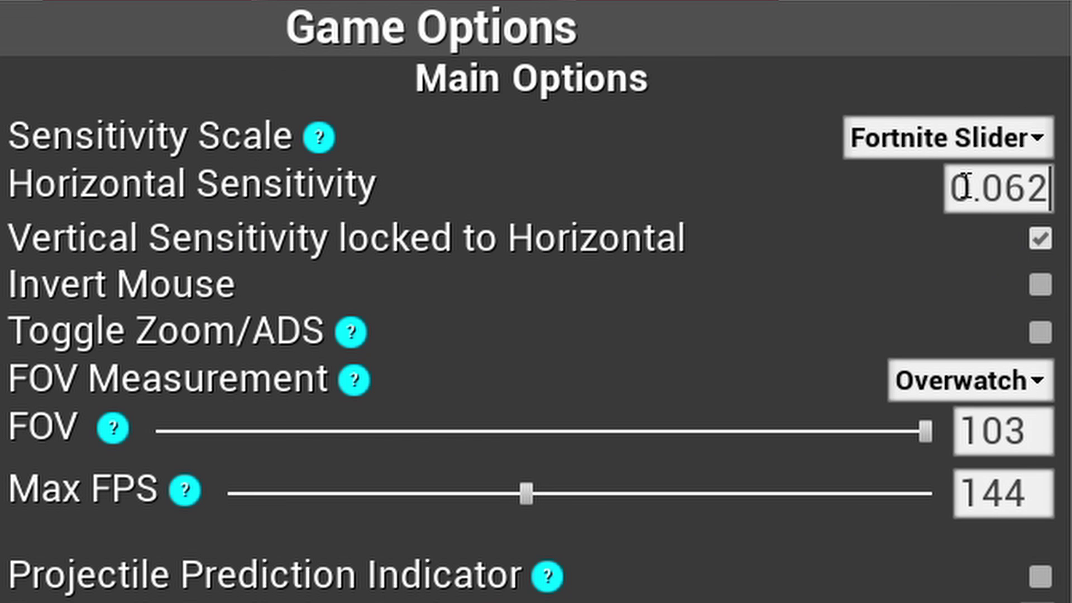
{"action": "left_click_drag", "start_coordinate": [981, 187], "coordinate": [1050, 187]}
{"action": "left_click", "coordinate": [1050, 187]}
{"action": "left_click_drag", "start_coordinate": [957, 188], "coordinate": [1065, 187]}
{"action": "left_click", "coordinate": [1020, 190]}
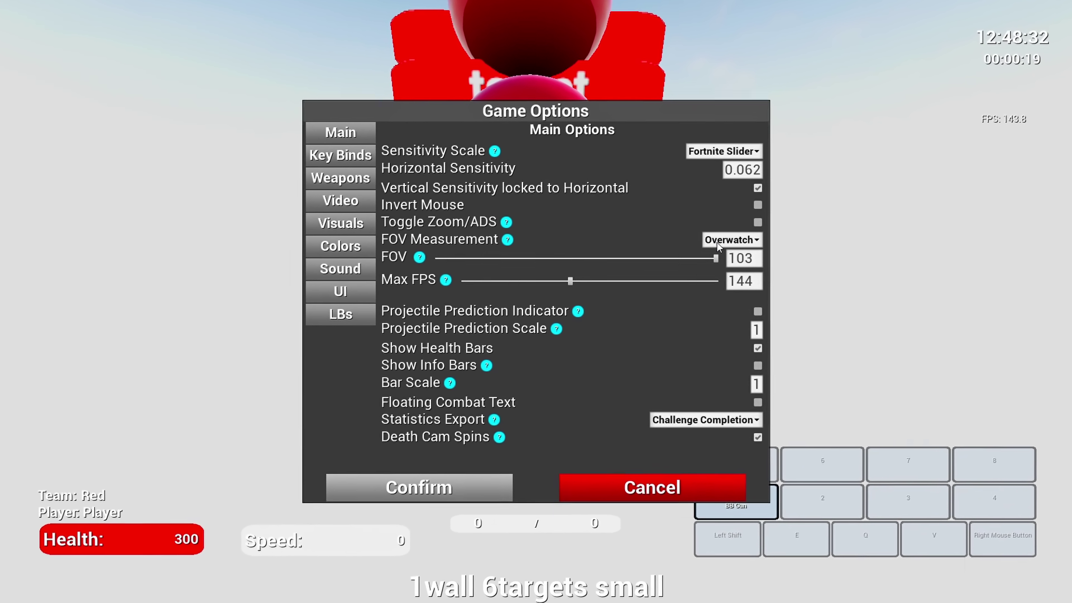
{"action": "left_click", "coordinate": [716, 243]}
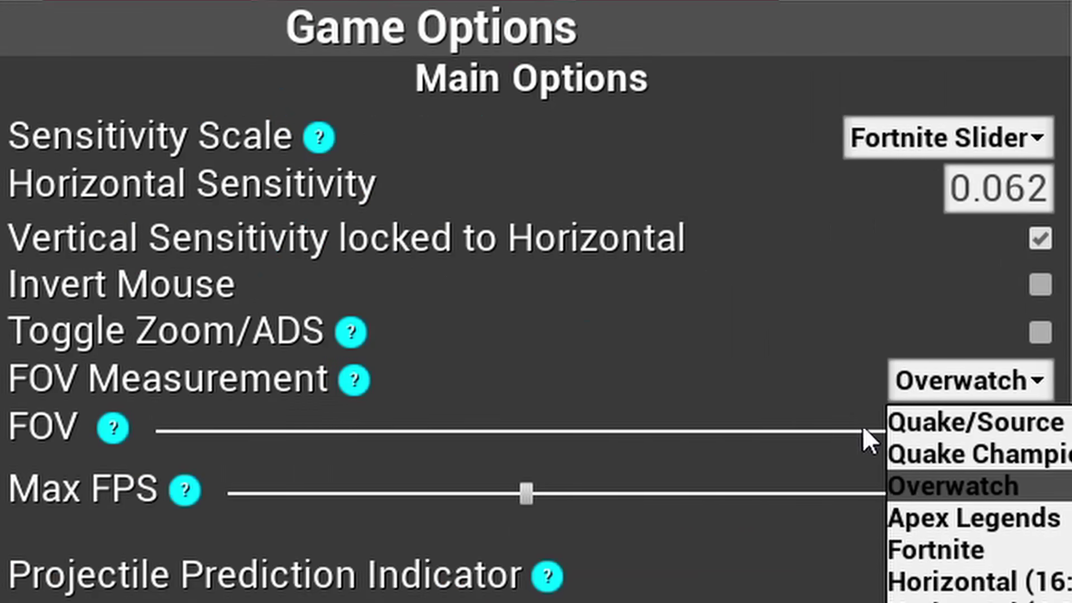
{"action": "left_click", "coordinate": [924, 489]}
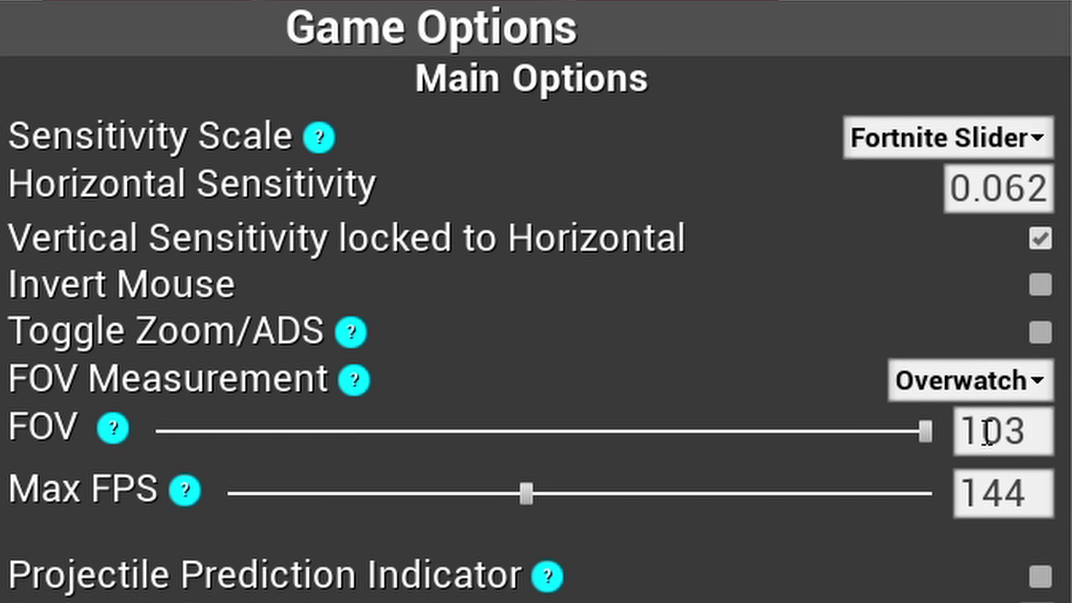
{"action": "left_click", "coordinate": [967, 431]}
{"action": "left_click", "coordinate": [1037, 445]}
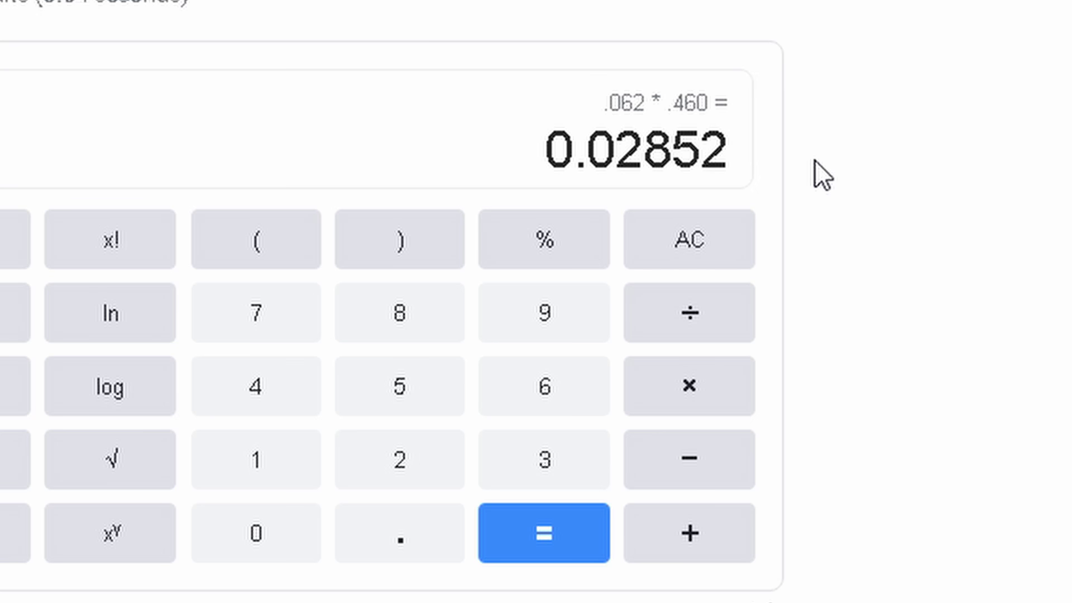
Step: Select the 0.02852 result of .062 × .460 in the Google calculator
{"action": "left_click", "coordinate": [586, 146]}
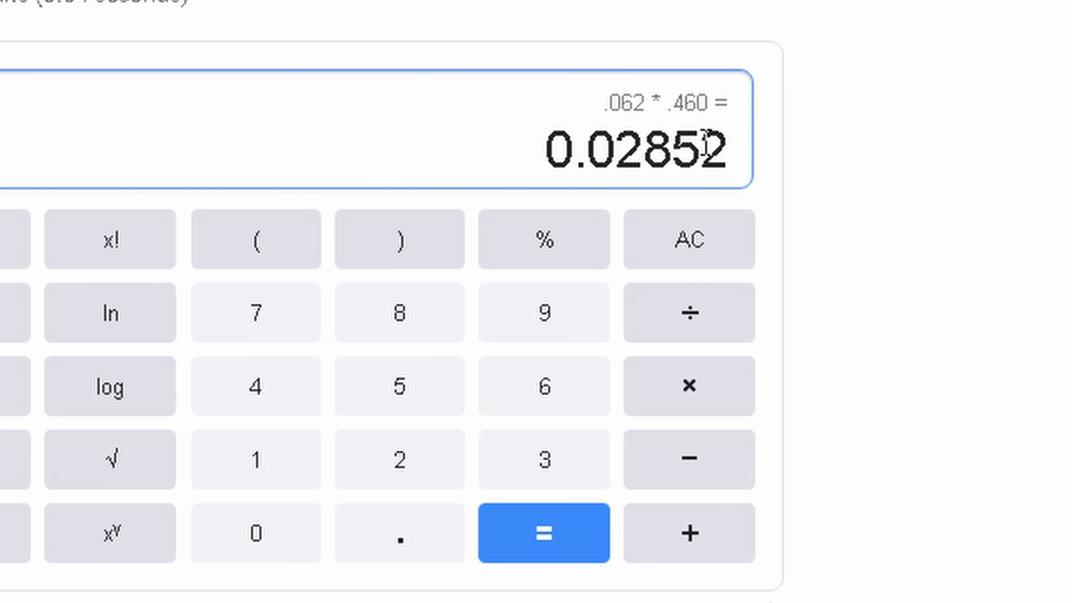
{"action": "double_click", "coordinate": [645, 140]}
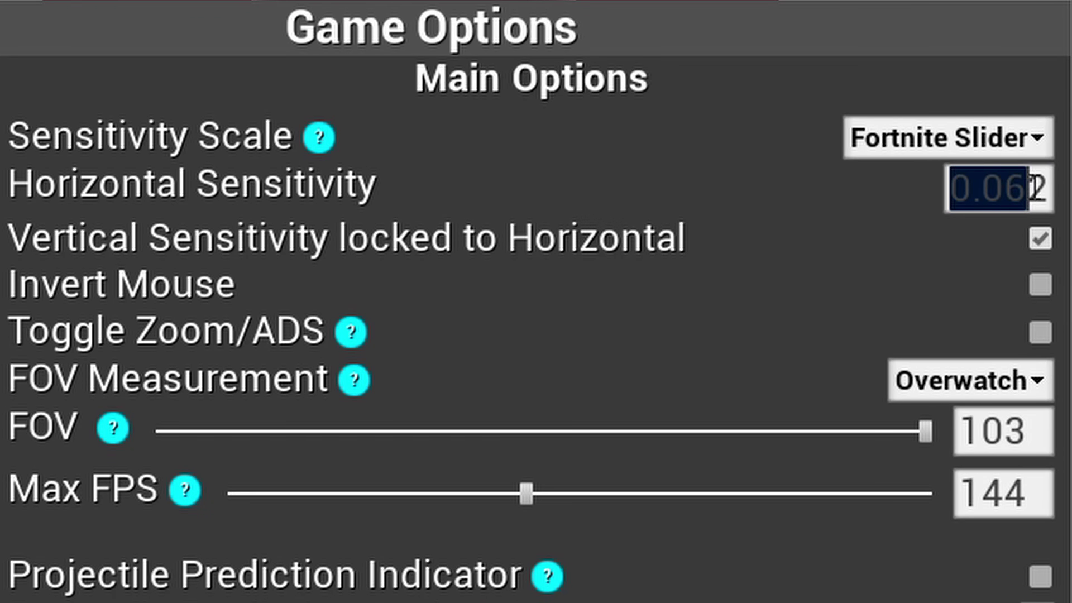
Step: Set FOV Measurement to Clamped Horizontal
{"action": "key", "text": "Return"}
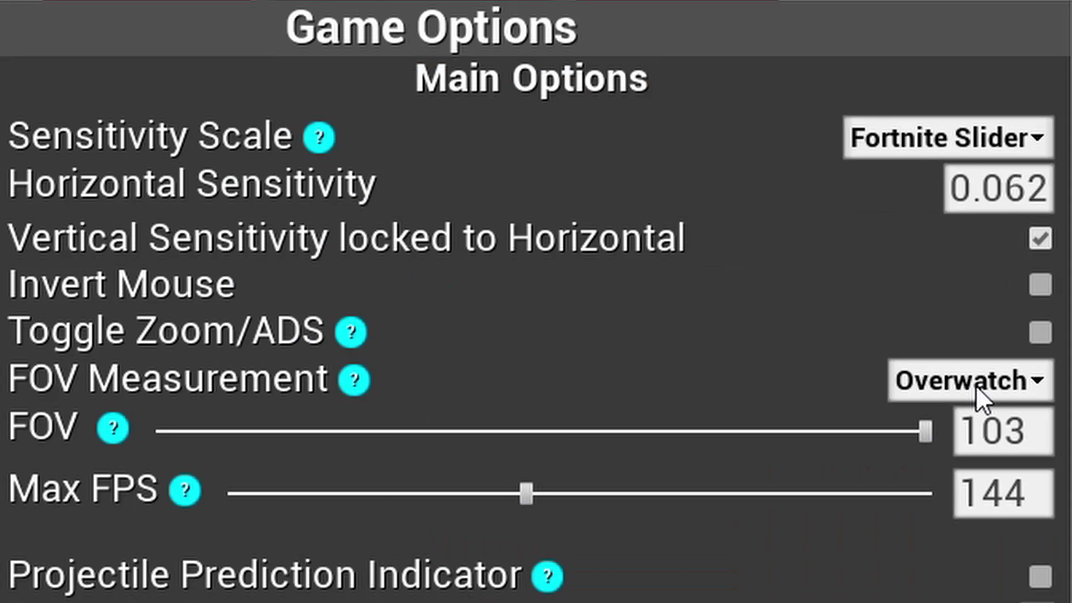
{"action": "left_click", "coordinate": [932, 376]}
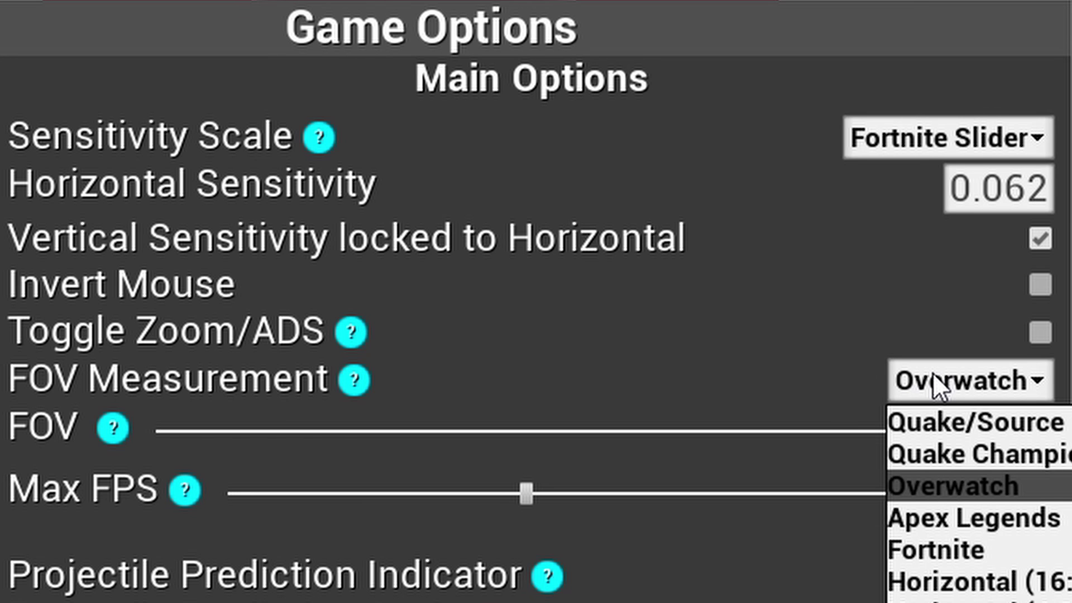
{"action": "left_click", "coordinate": [858, 461]}
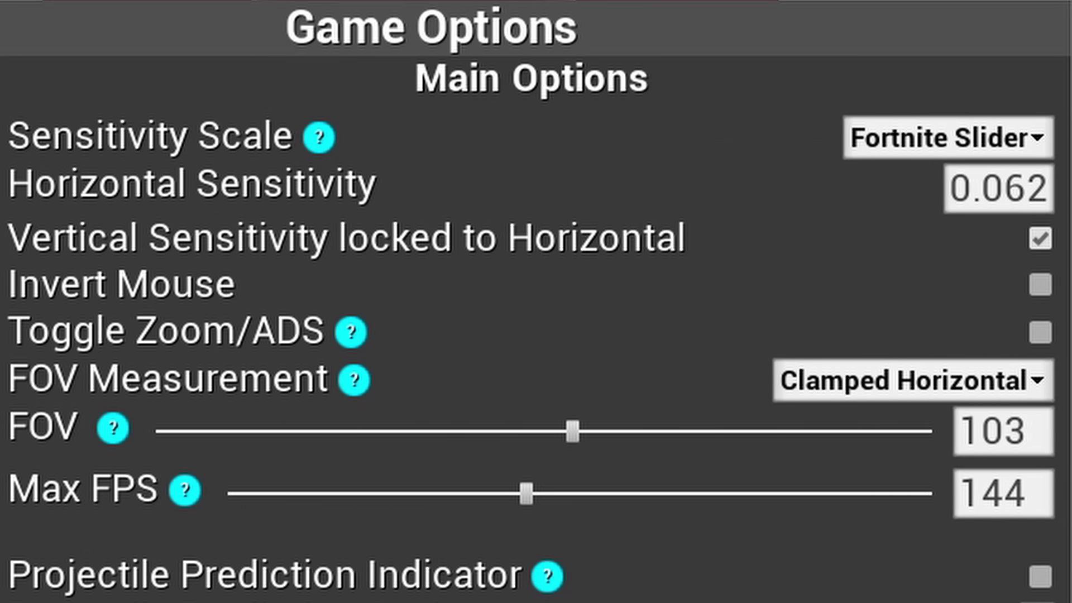
Step: Change the FOV value from 103 to 80
{"action": "double_click", "coordinate": [983, 433]}
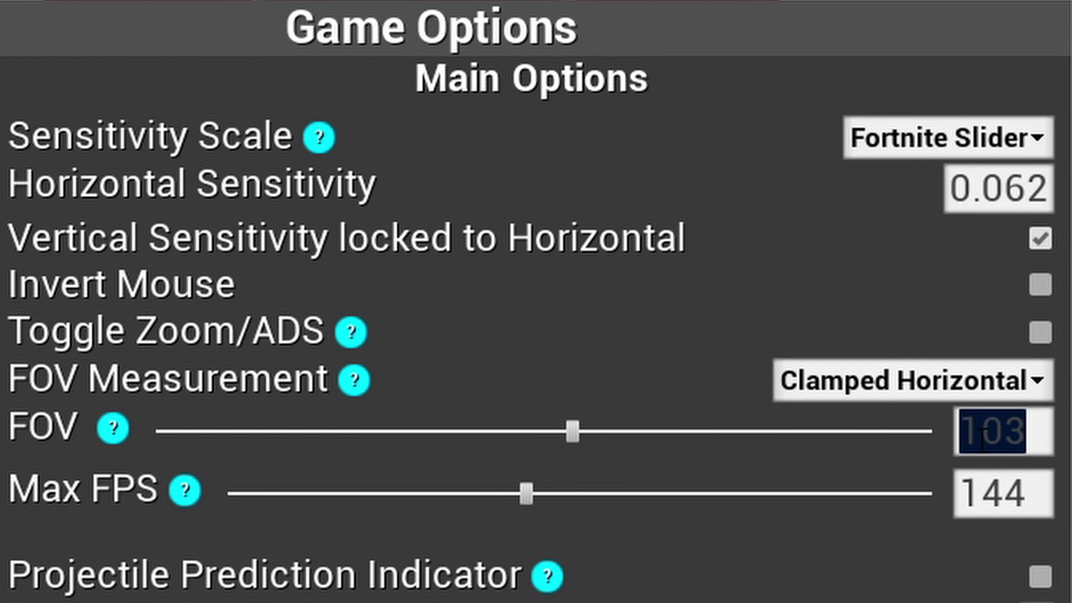
{"action": "type", "text": "80"}
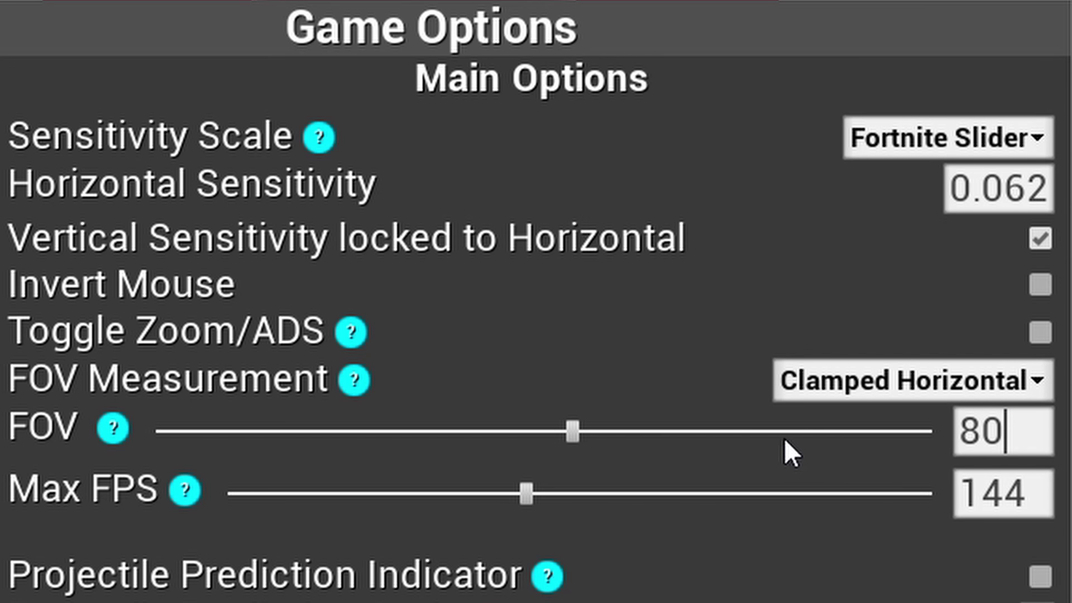
{"action": "key", "text": "Return"}
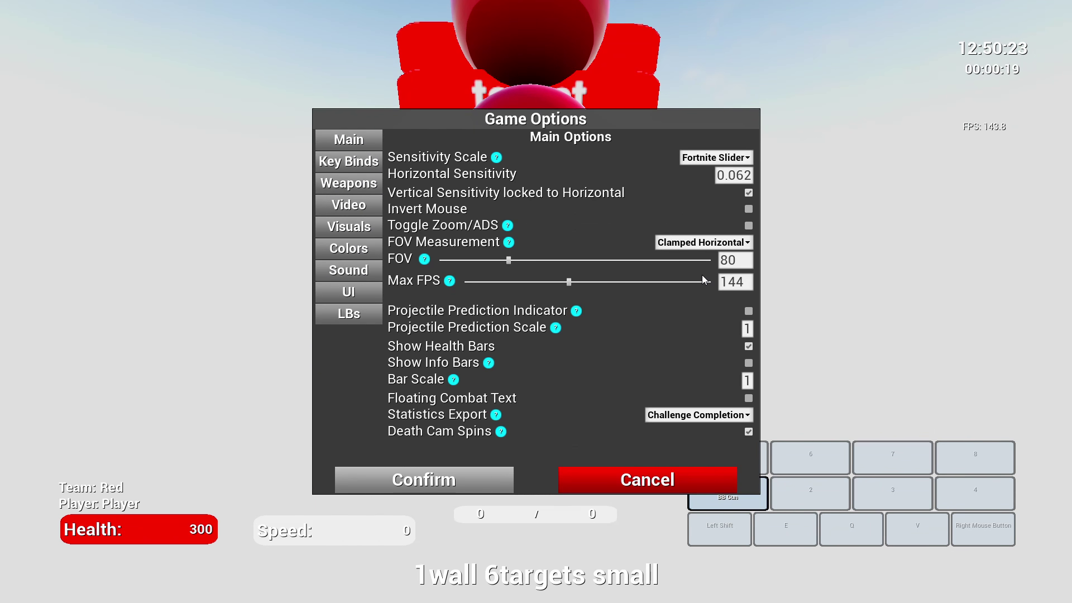